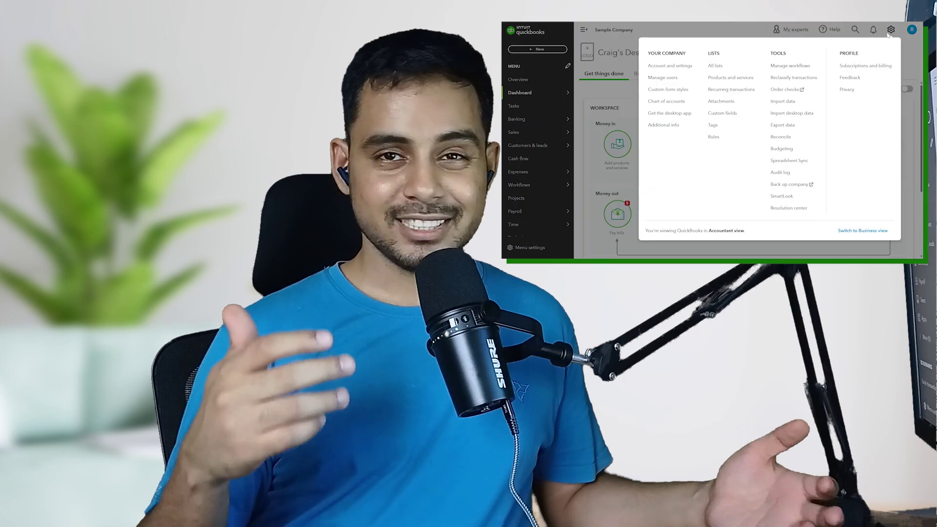
# Open Export data from the settings gear and answer the survey with 'It's a backup'
pyautogui.click(780, 129)
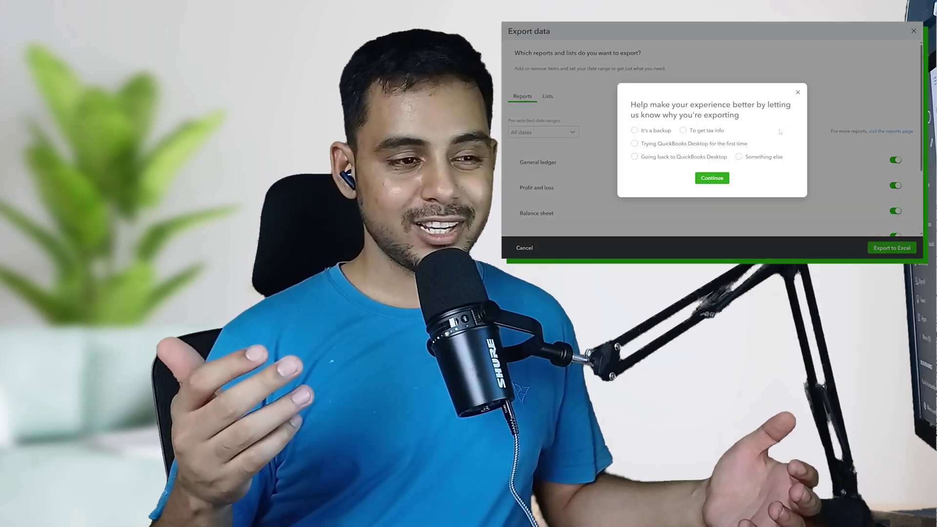
pyautogui.click(634, 130)
pyautogui.click(712, 178)
# Review the exportable items on the Reports and Lists tabs
pyautogui.scroll(-2, 601, 130)
pyautogui.scroll(-2, 601, 130)
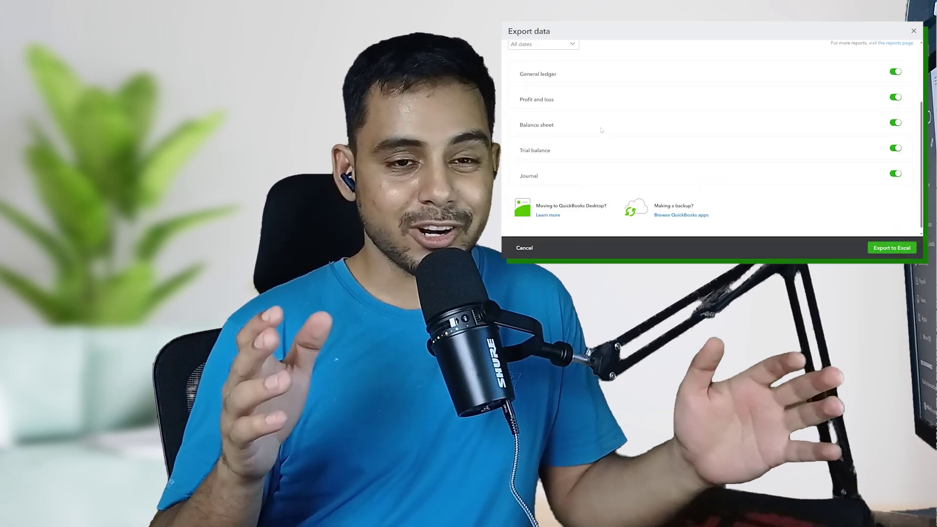
pyautogui.scroll(4, 586, 122)
pyautogui.click(547, 96)
pyautogui.scroll(-1, 562, 125)
pyautogui.scroll(1, 562, 124)
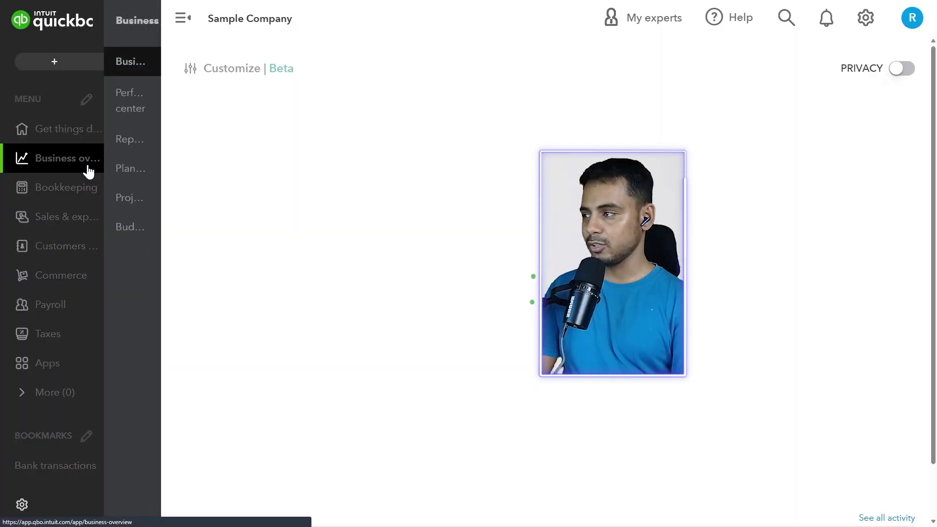
# Search the reports for 'account' and open the Account List report
pyautogui.click(87, 171)
pyautogui.click(93, 144)
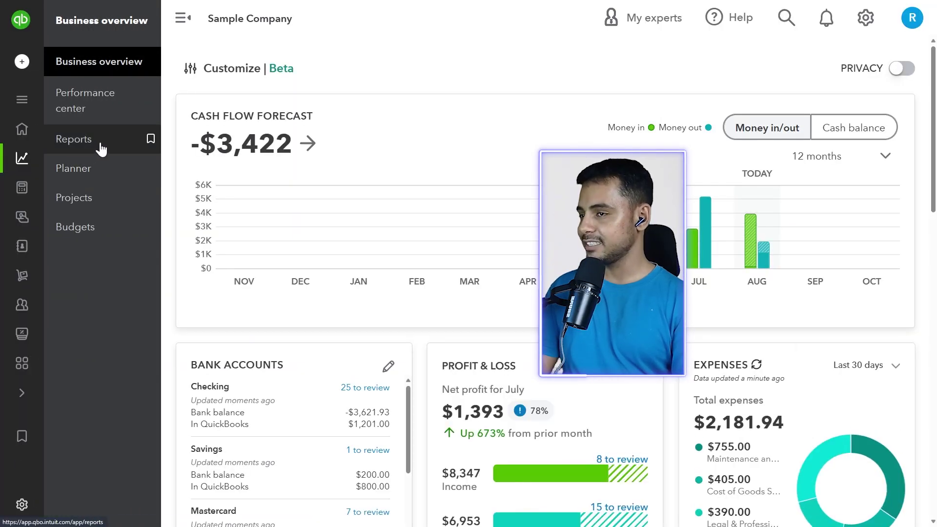
pyautogui.click(728, 126)
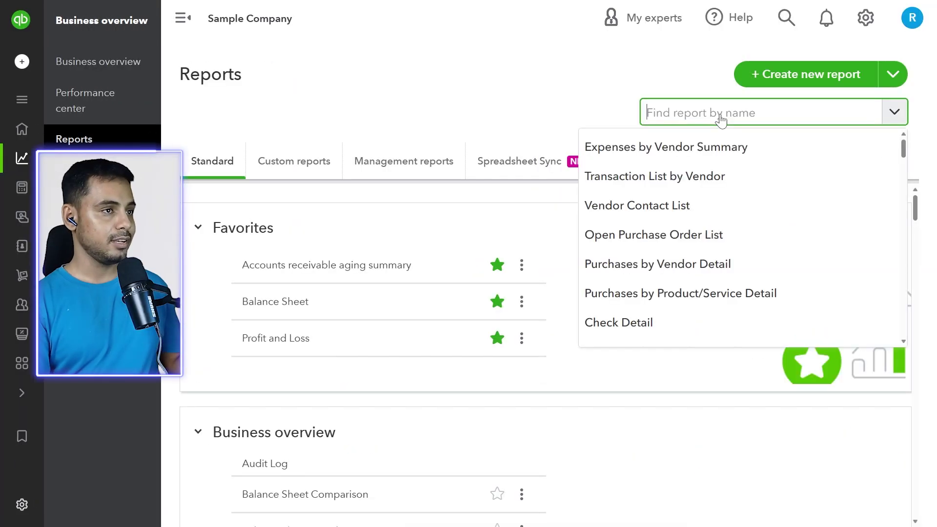
pyautogui.write('account')
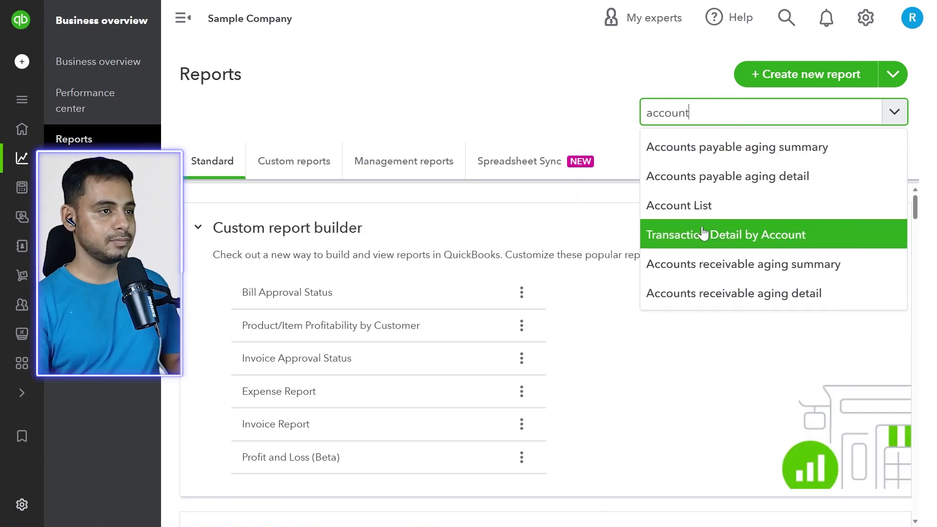
pyautogui.click(707, 210)
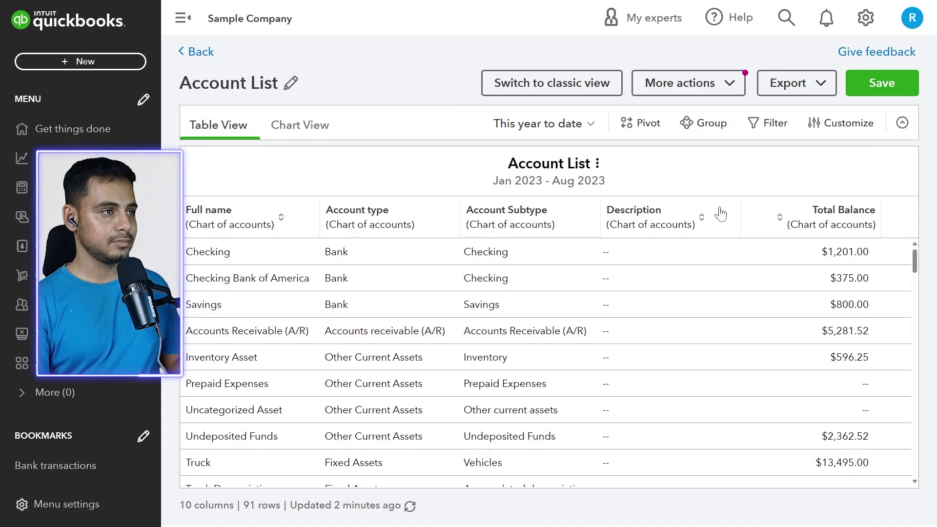
# Change the Account List report period to This year
pyautogui.click(578, 128)
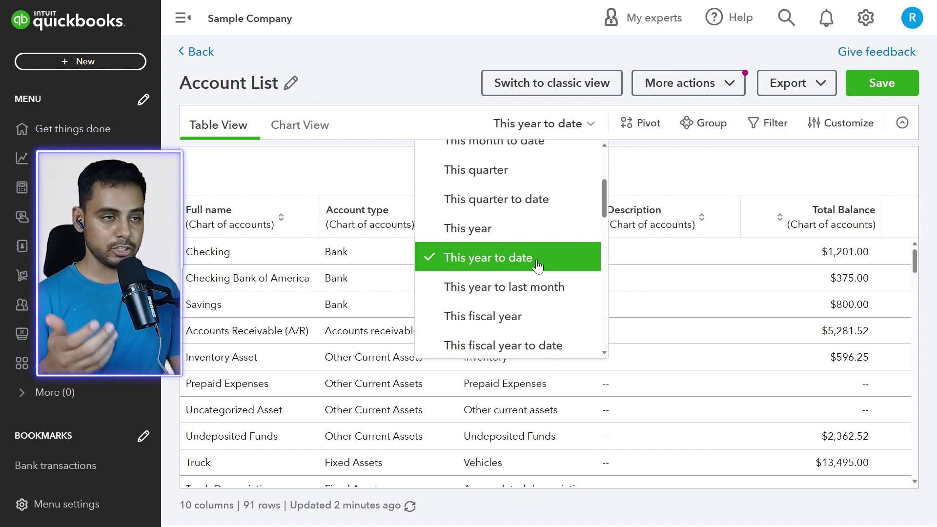
pyautogui.scroll(1, 534, 268)
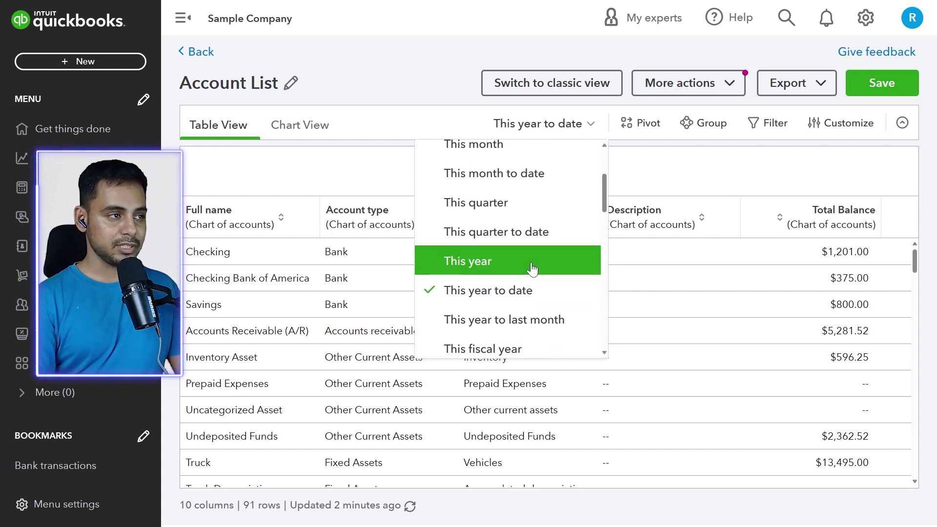
pyautogui.click(534, 265)
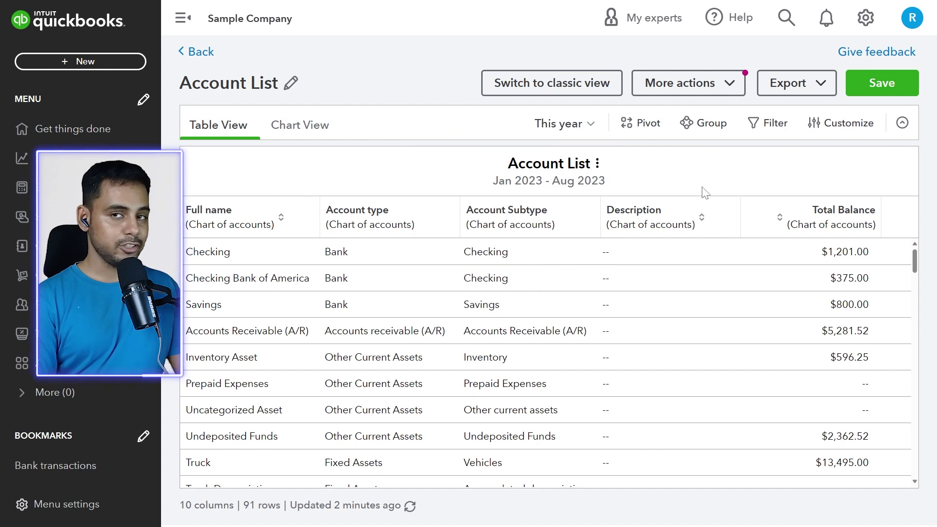
pyautogui.click(806, 98)
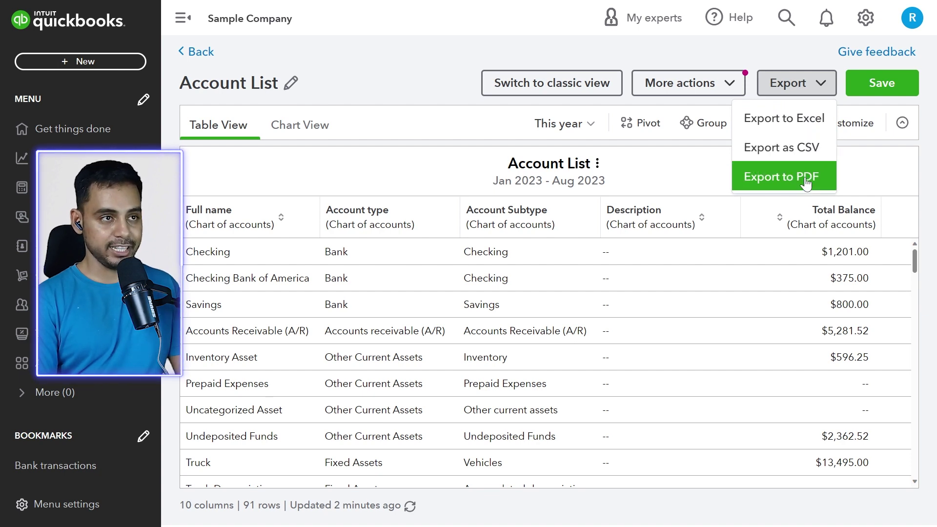
# Export the Account List to Excel and open the downloaded .xlsx file
pyautogui.click(802, 135)
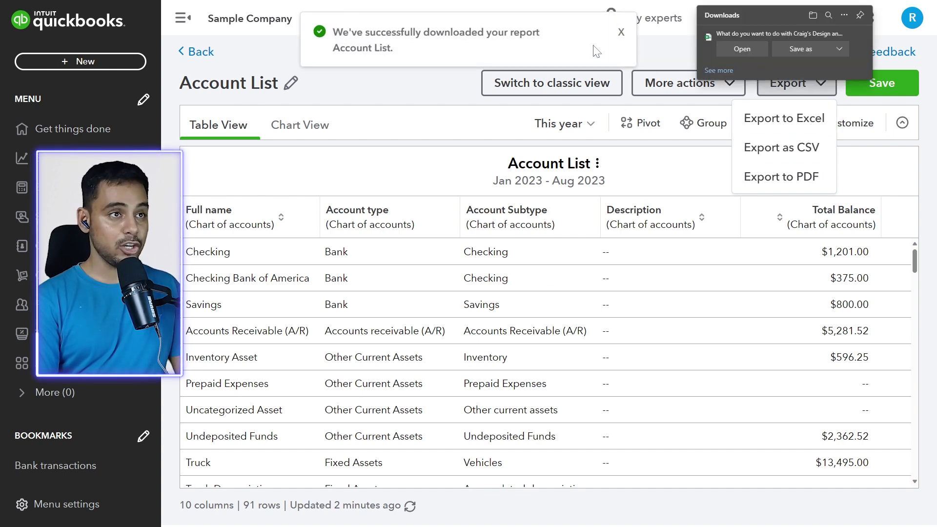
pyautogui.click(743, 50)
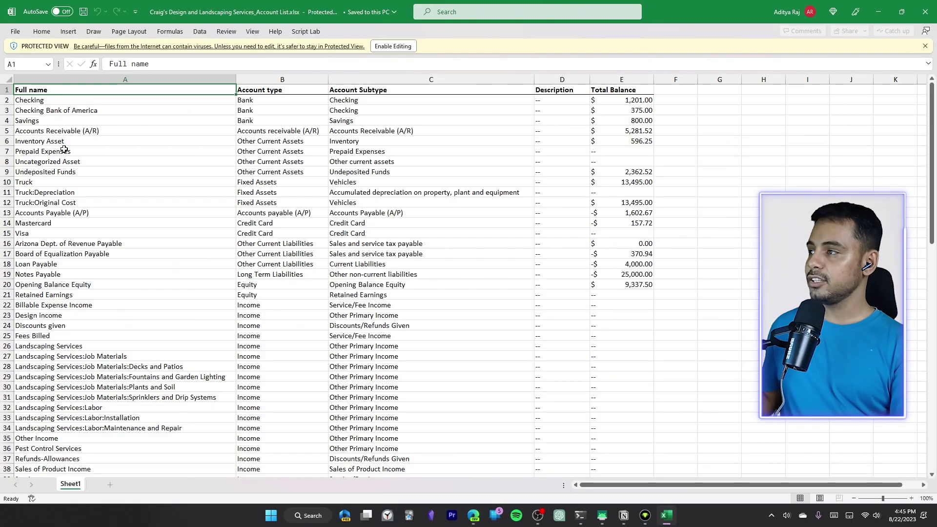
pyautogui.keyDown('ctrl'); pyautogui.scroll(1, 68, 152); pyautogui.keyUp('ctrl')
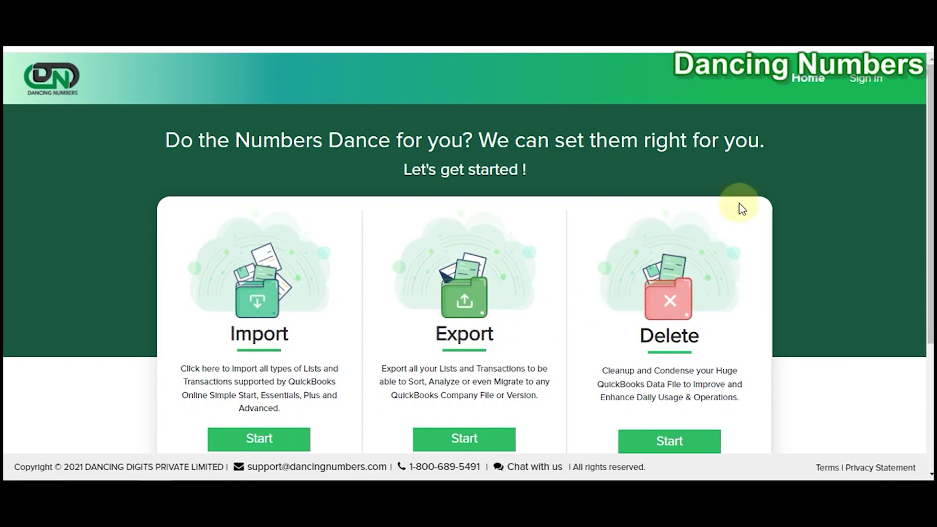
# Start a Dancing Numbers export and sign in with the Intuit account
pyautogui.click(870, 82)
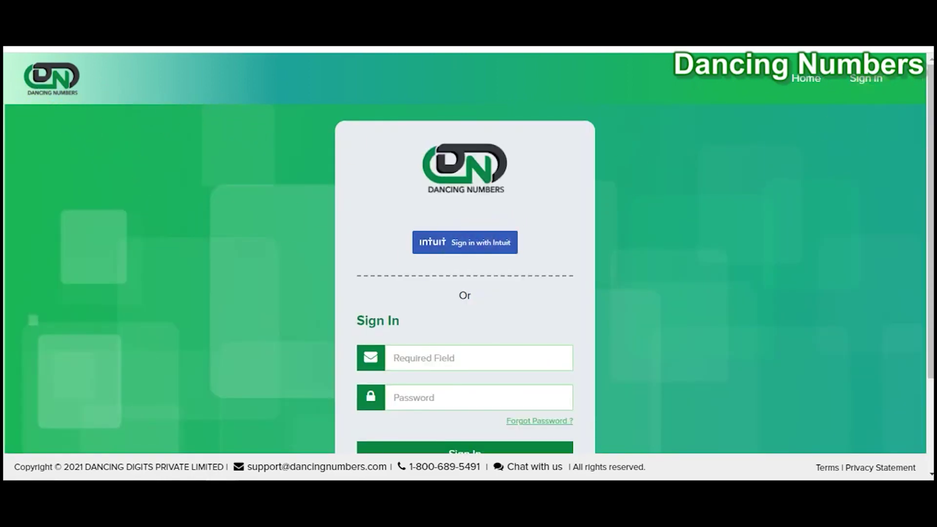
pyautogui.click(483, 442)
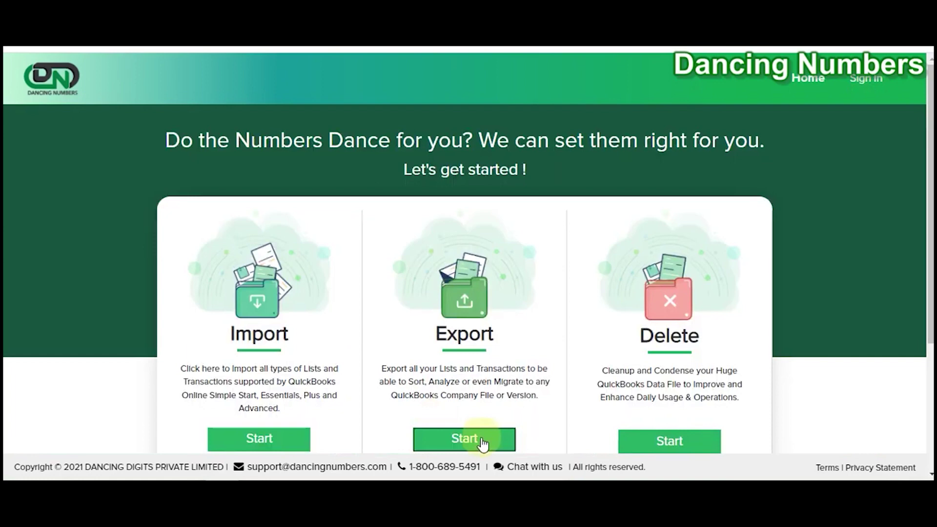
pyautogui.click(497, 442)
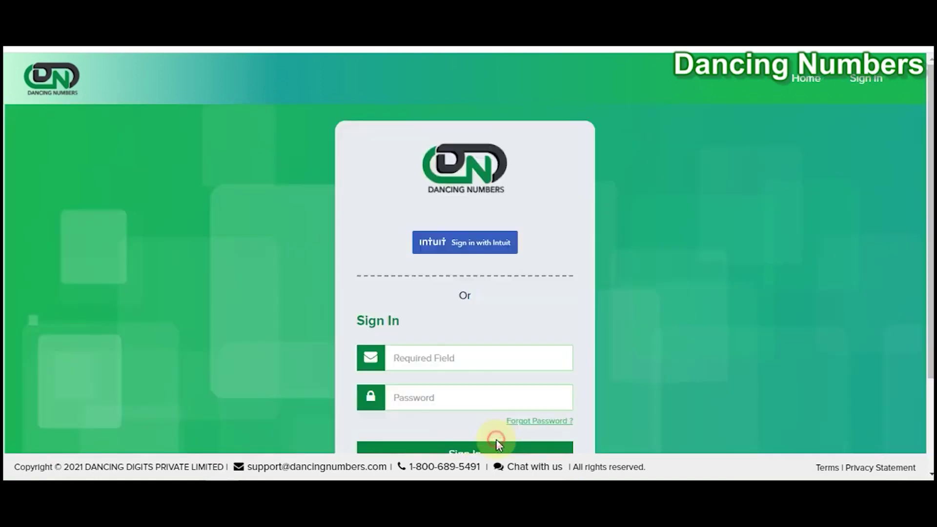
pyautogui.click(479, 249)
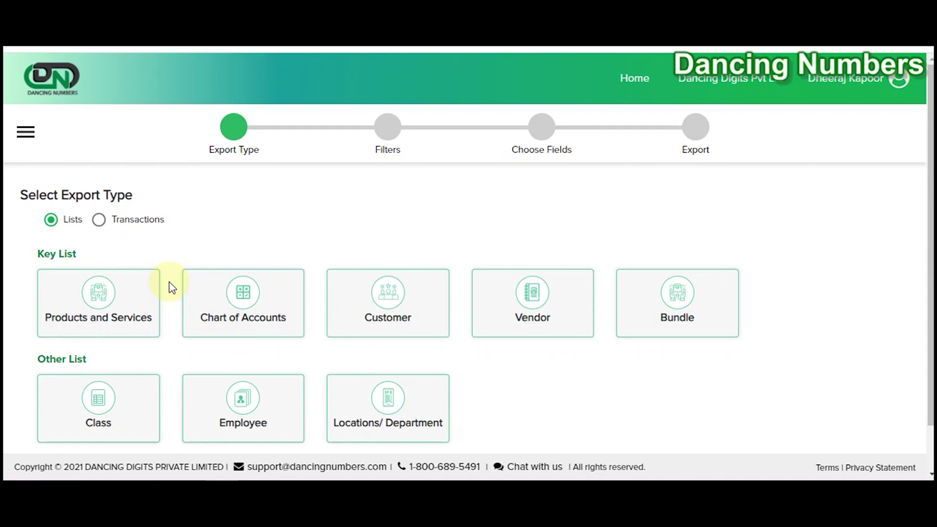
# Choose Account as the list to export, leaving the account type filter unchanged
pyautogui.click(243, 298)
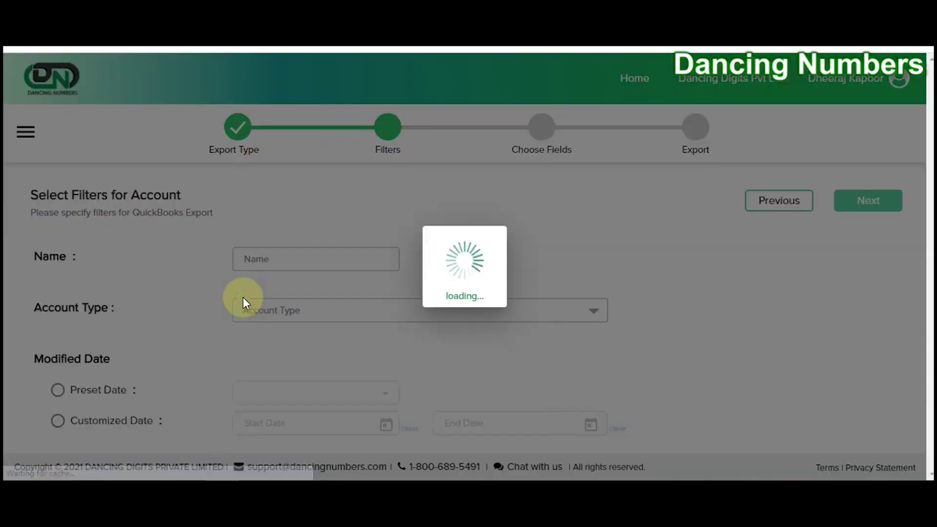
pyautogui.scroll(-2, 207, 333)
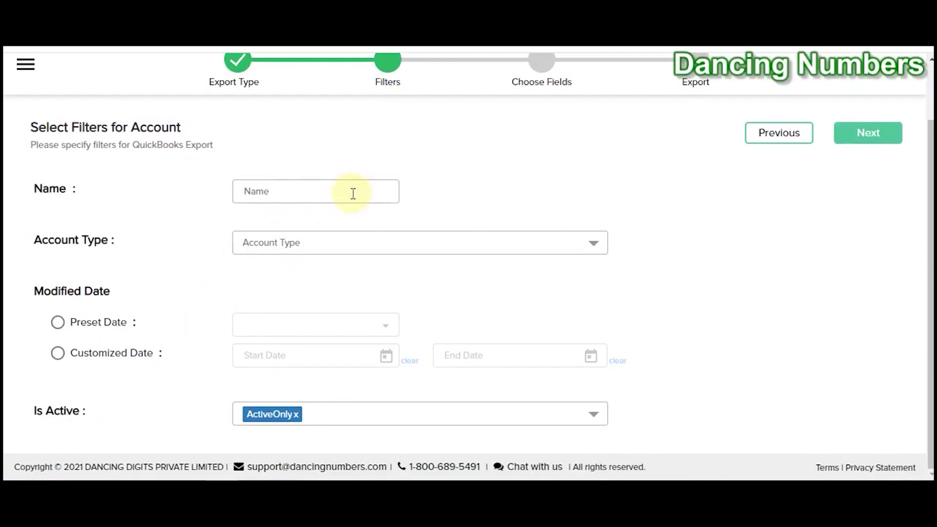
pyautogui.click(328, 244)
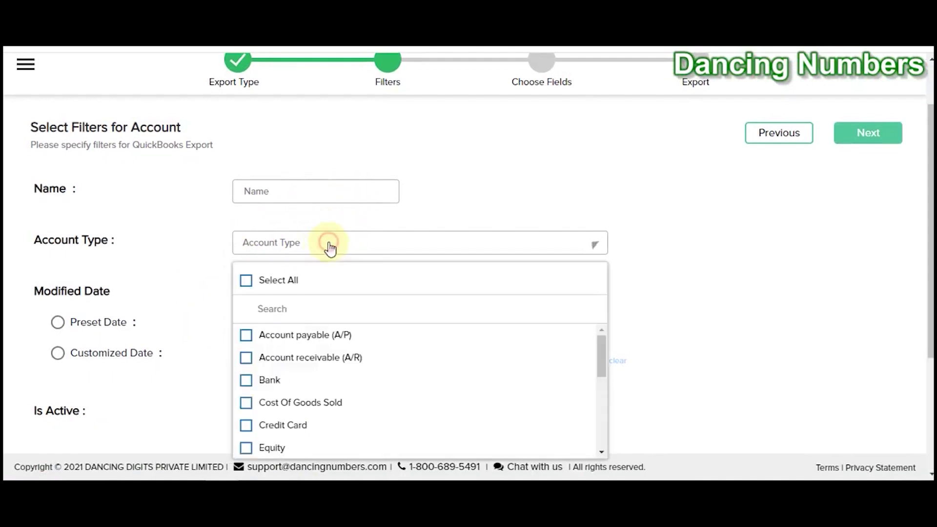
pyautogui.click(197, 278)
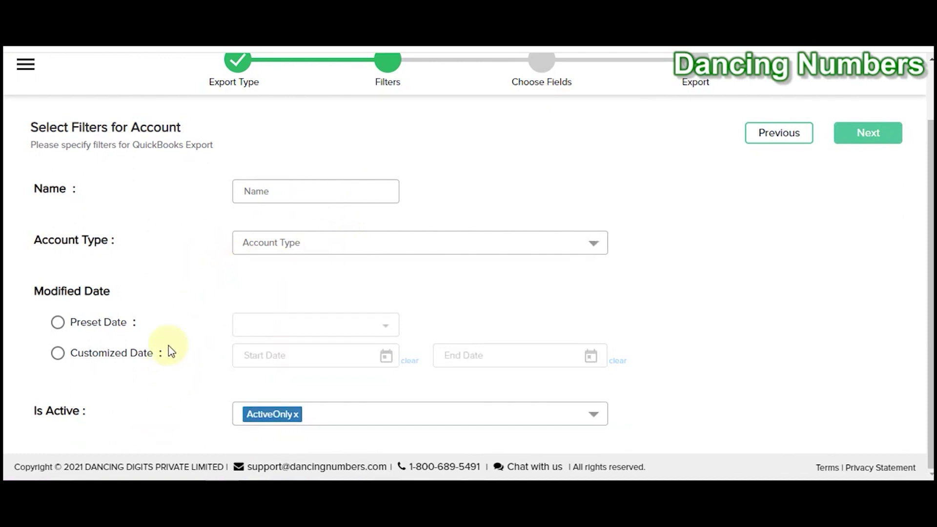
# Set Is Active to include inactive accounts, then proceed past the large-export warning
pyautogui.click(334, 417)
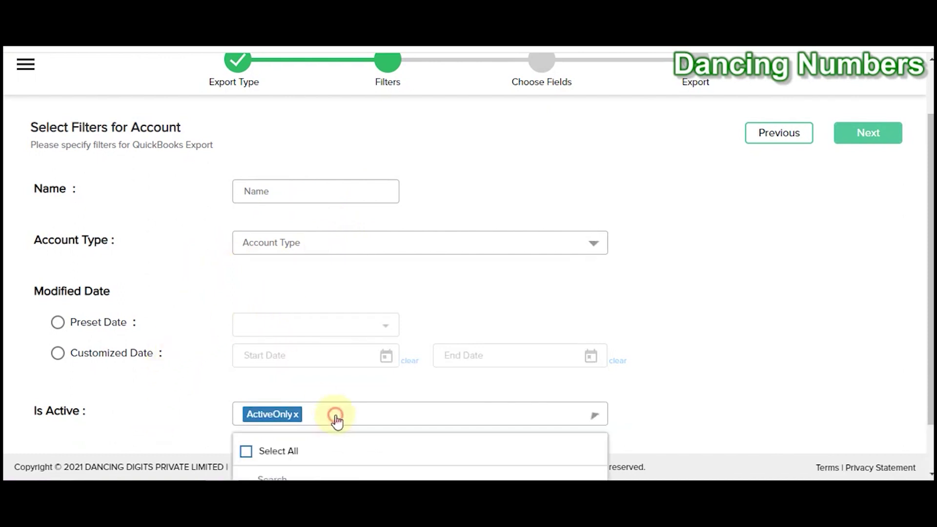
pyautogui.click(282, 448)
pyautogui.click(790, 300)
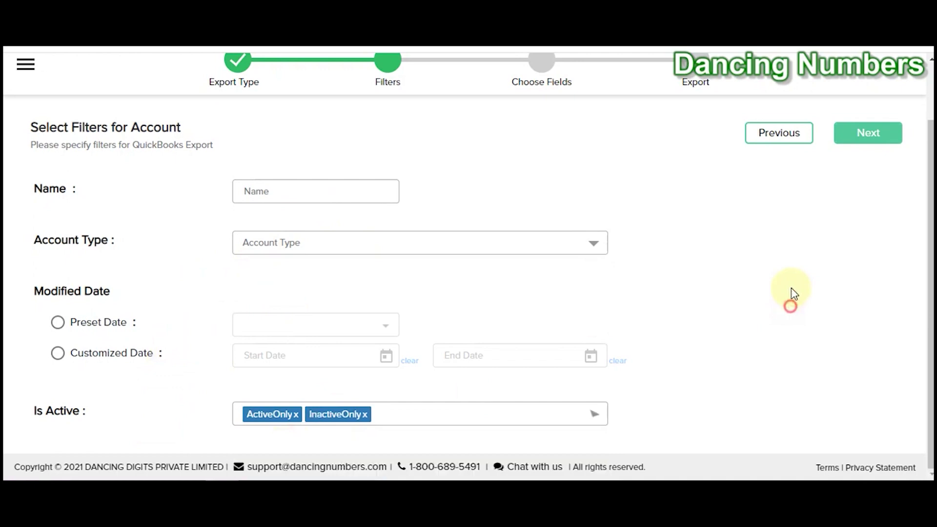
pyautogui.click(870, 138)
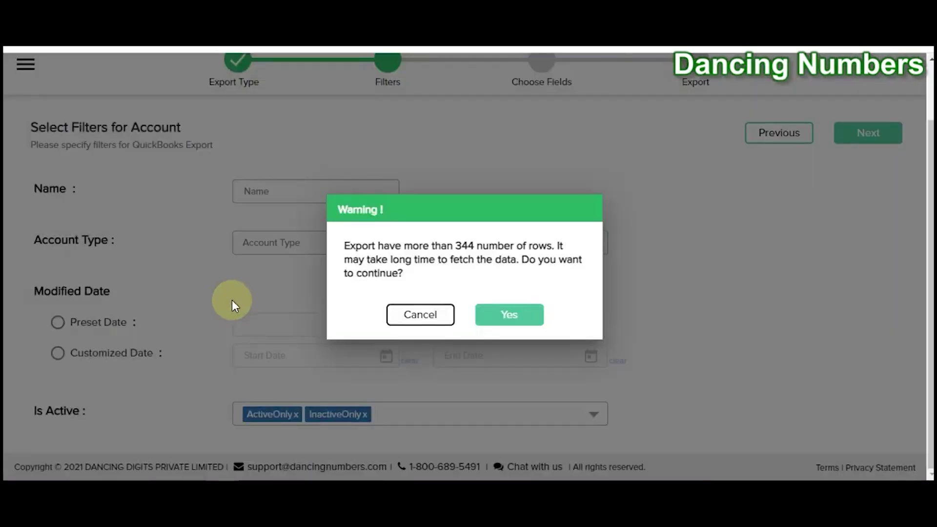
pyautogui.click(510, 317)
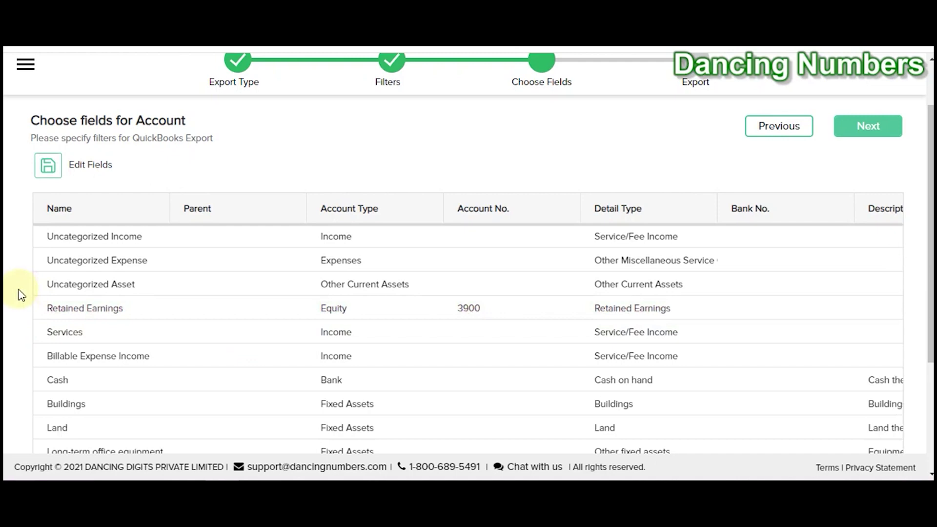
# Review the Account fields table and advance to the 344-record export preview
pyautogui.scroll(-1, 20, 294)
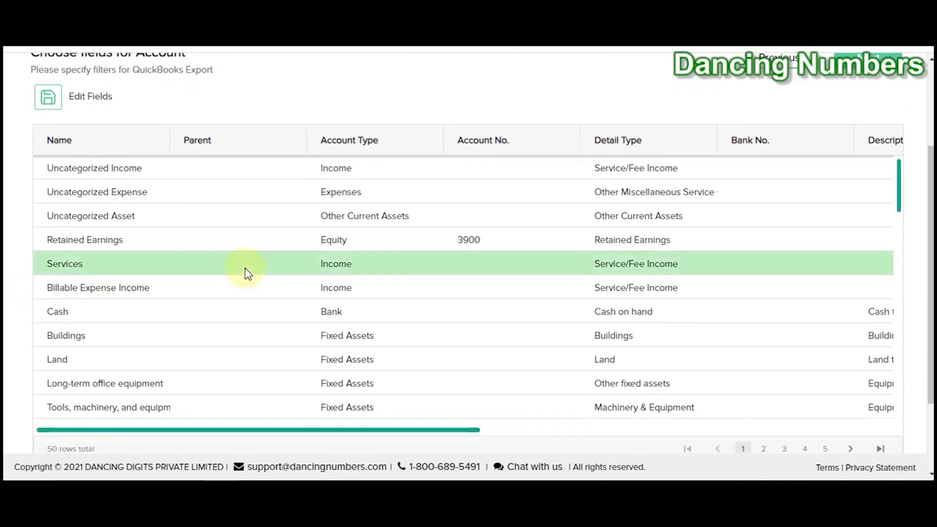
pyautogui.scroll(-3, 246, 273)
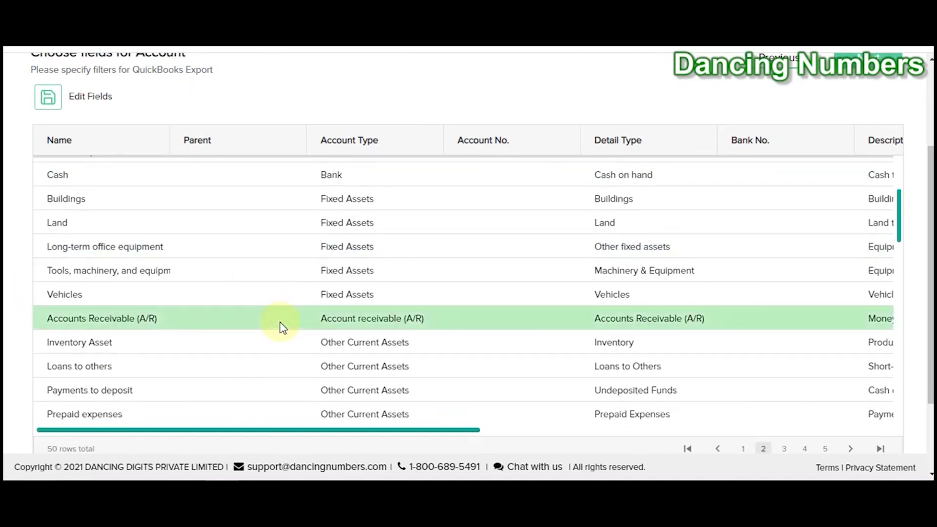
pyautogui.scroll(-2, 282, 327)
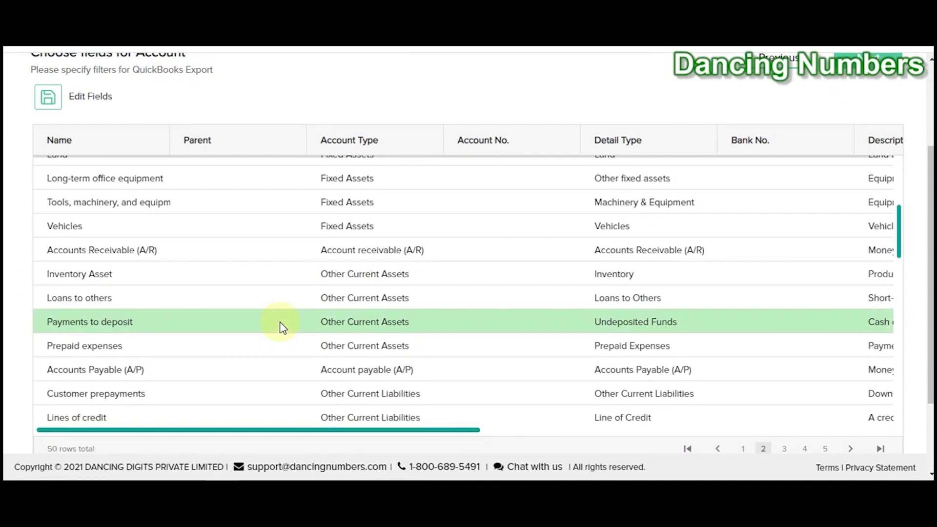
pyautogui.scroll(-2, 280, 327)
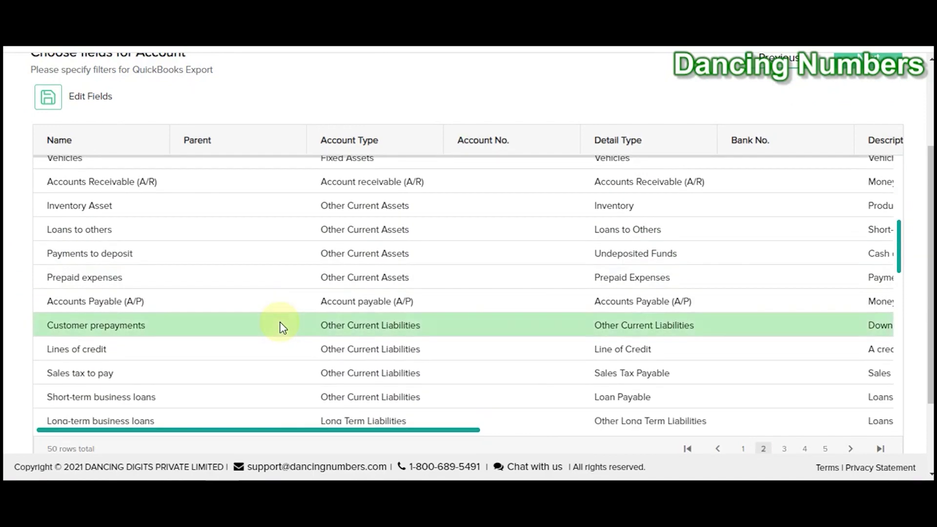
pyautogui.scroll(10, 252, 362)
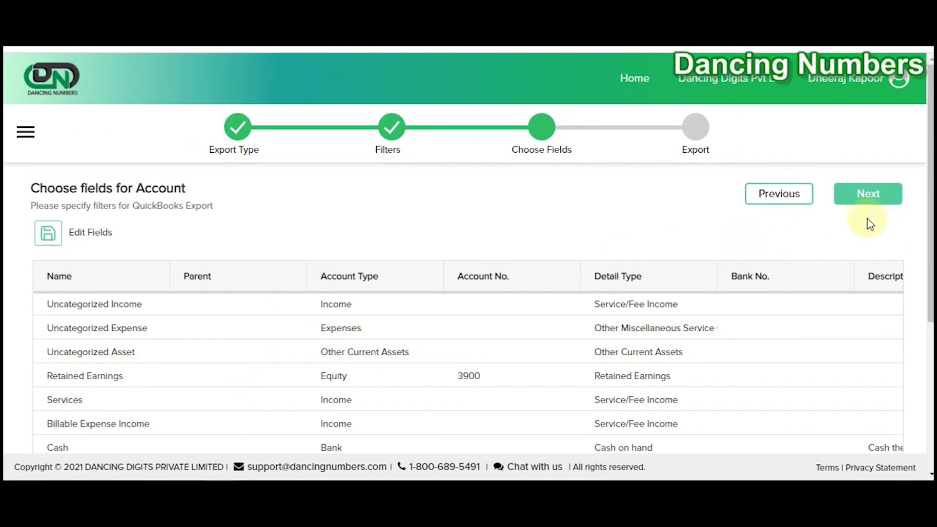
pyautogui.click(871, 200)
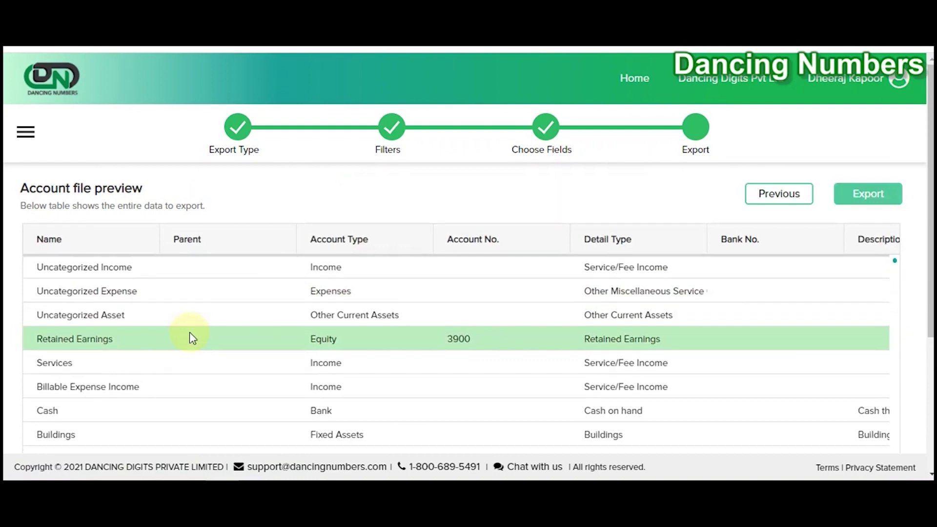
# Export the 344 previewed accounts to an .xlsx spreadsheet
pyautogui.scroll(-3, 13, 313)
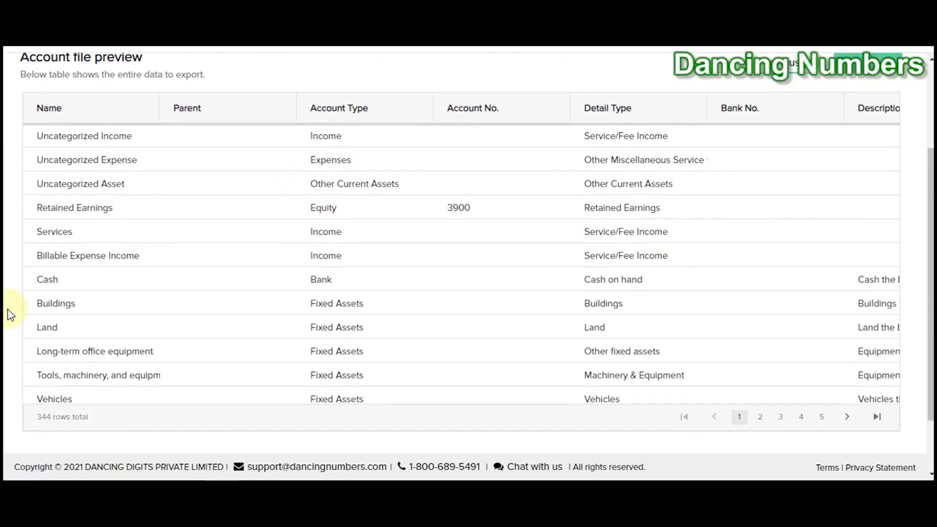
pyautogui.scroll(3, 286, 345)
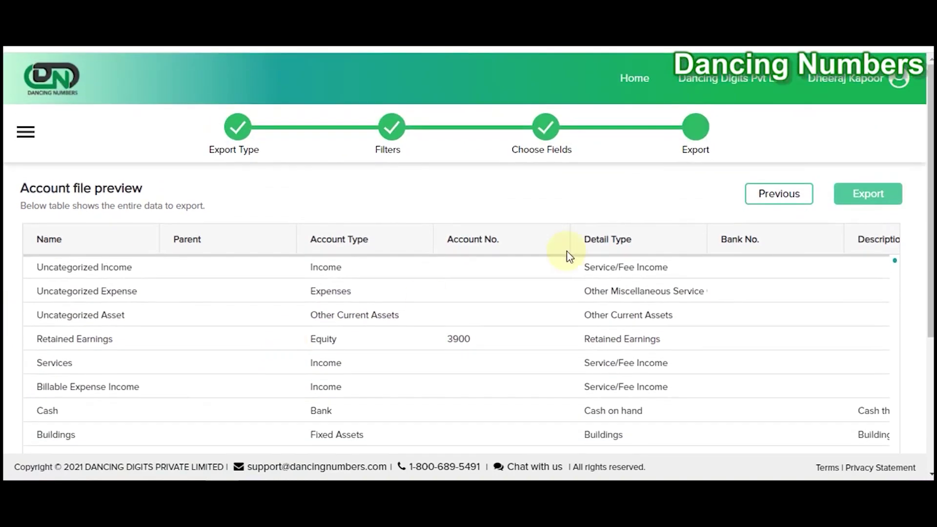
pyautogui.click(871, 197)
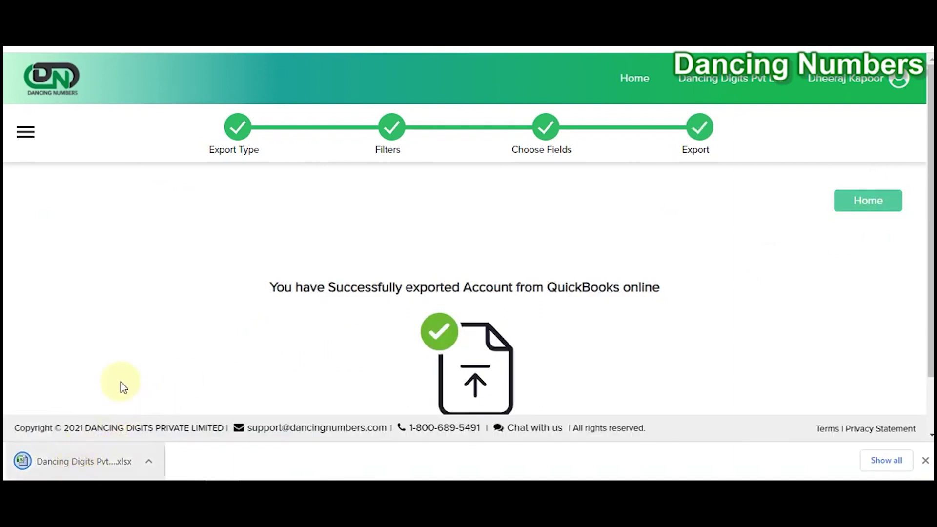
# Open the downloaded Dancing Digits Pvt Ltd_Account workbook maximized in Excel and review its rows
pyautogui.click(80, 466)
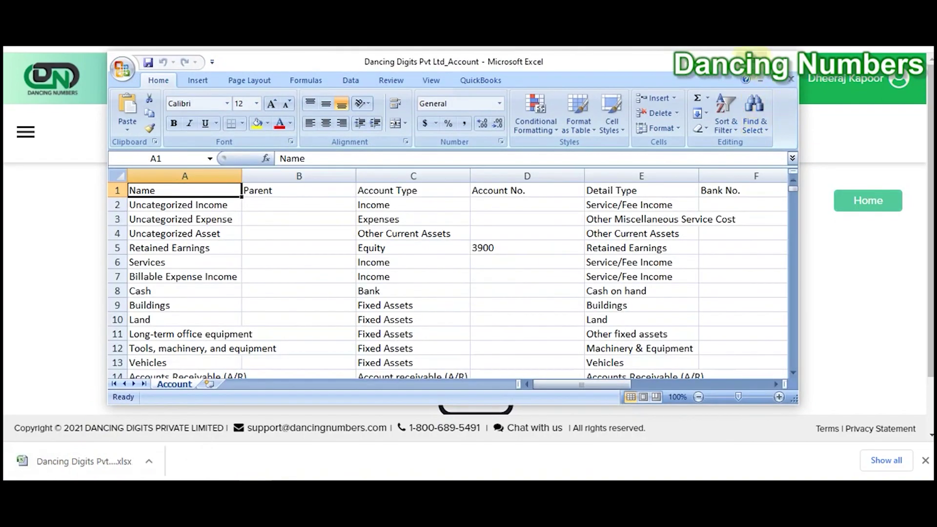
pyautogui.click(761, 55)
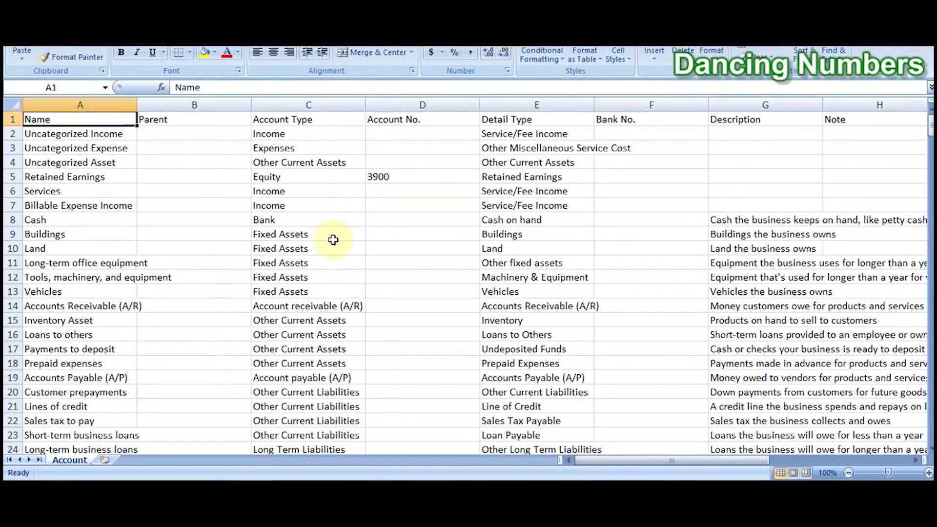
pyautogui.scroll(-5, 334, 247)
pyautogui.scroll(5, 335, 248)
pyautogui.moveTo(599, 466); pyautogui.dragTo(566, 462)
pyautogui.scroll(-3, 299, 369)
pyautogui.scroll(-6, 299, 369)
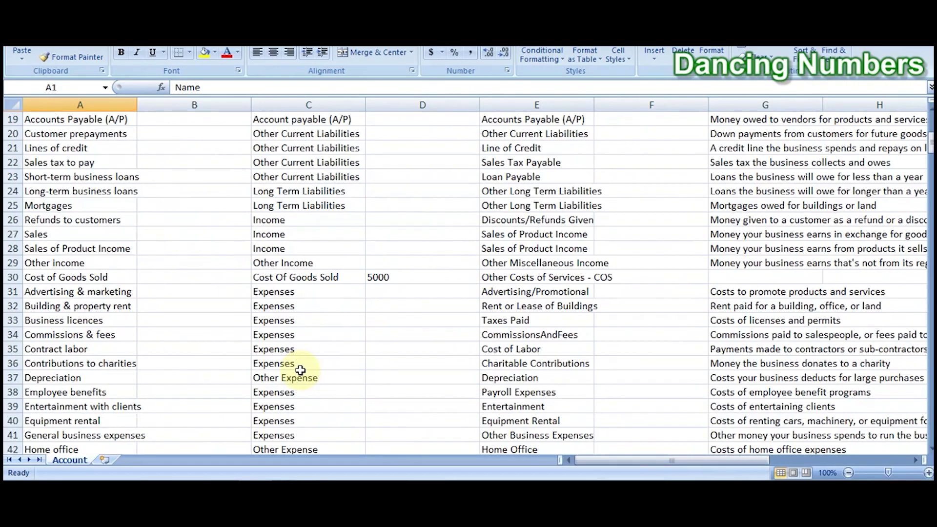